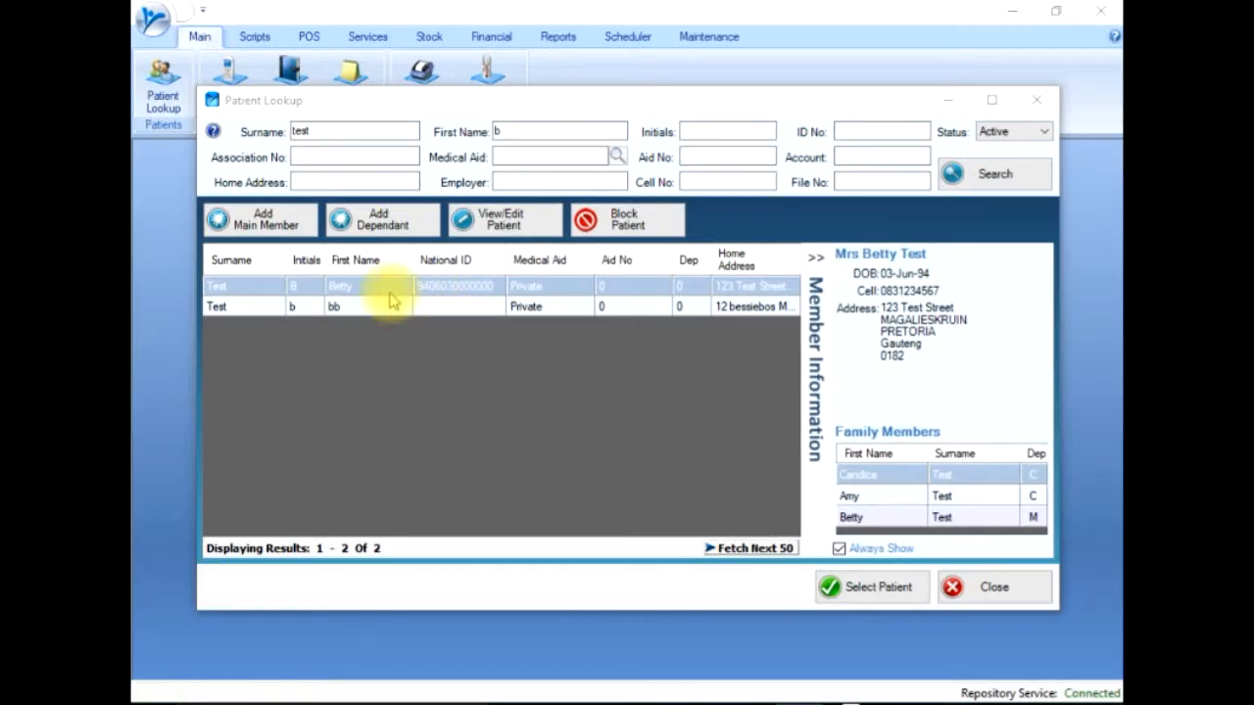
Select the matching patient from the lookup results to load her Patient Information screen.
click(867, 587)
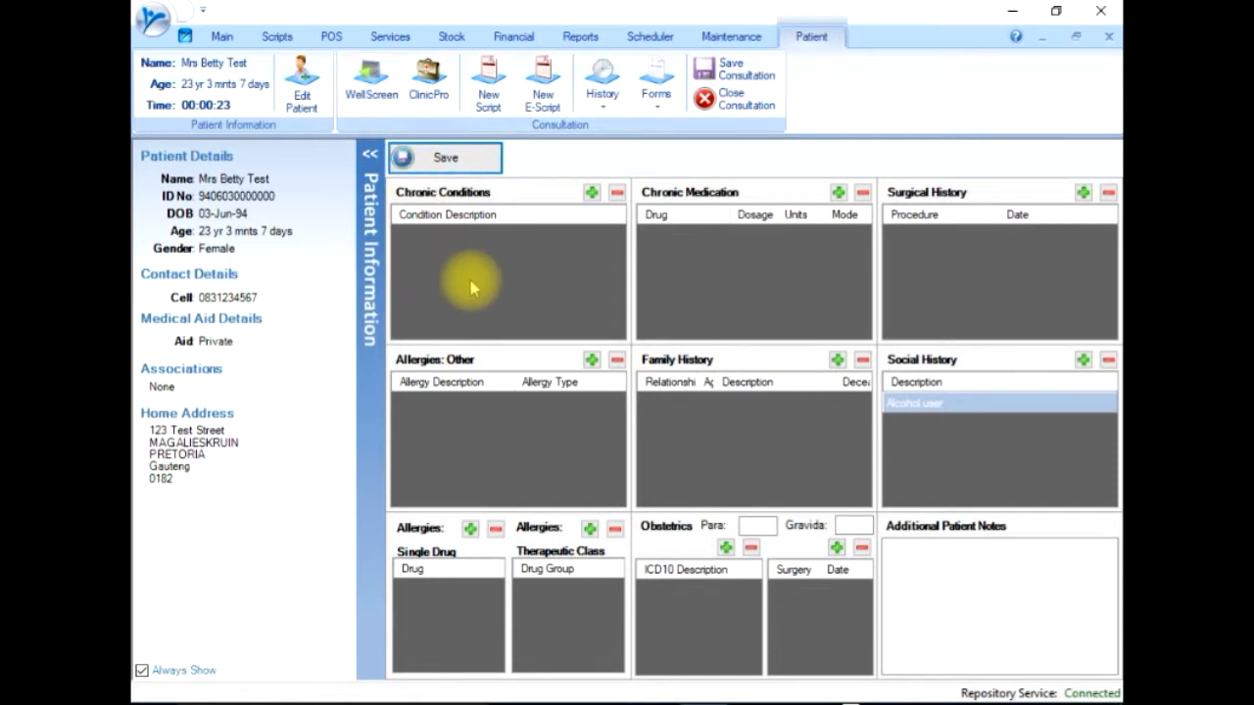
Save the consultation and add the Psychiatric - Therapy Individual service (R 255.00) to the bill.
click(744, 70)
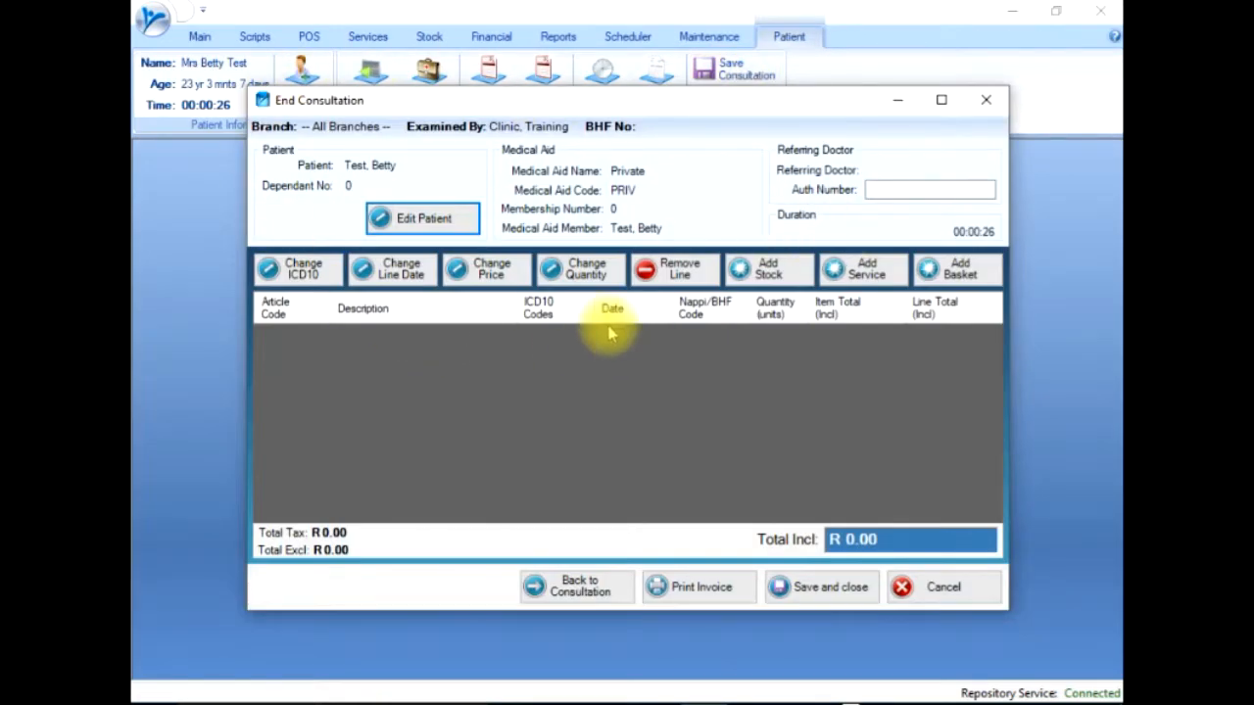
click(860, 272)
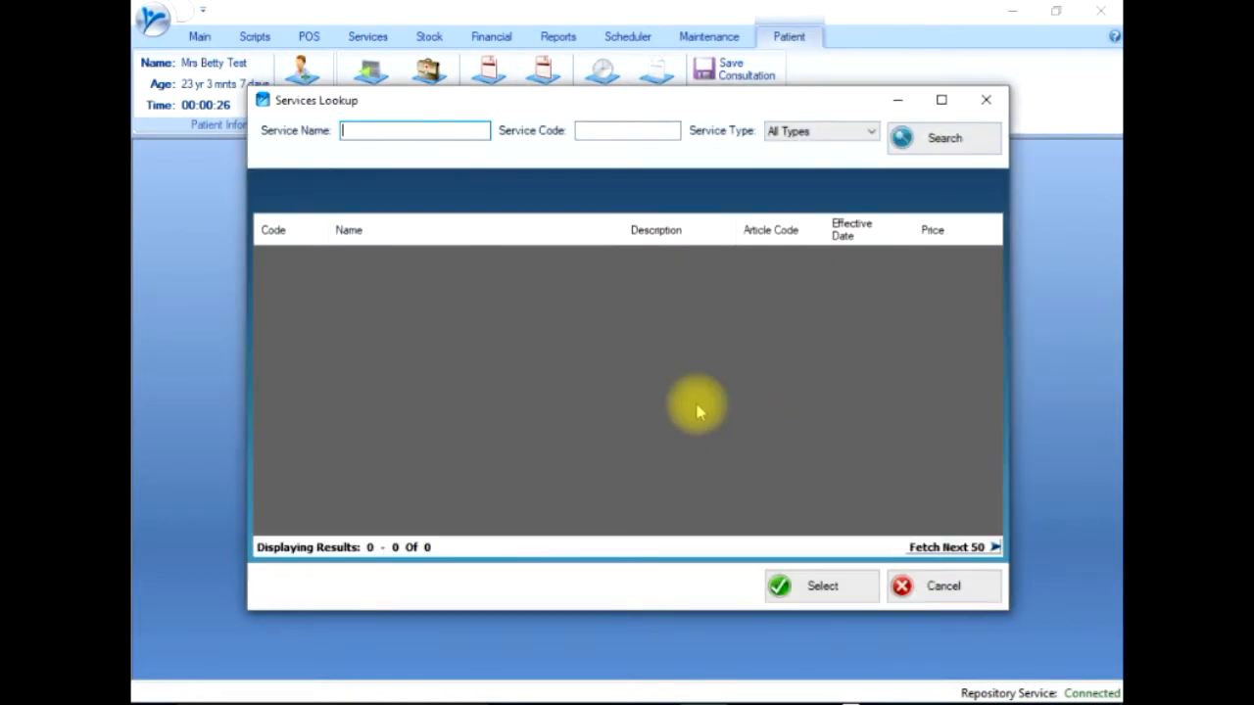
text(p)
text(syc)
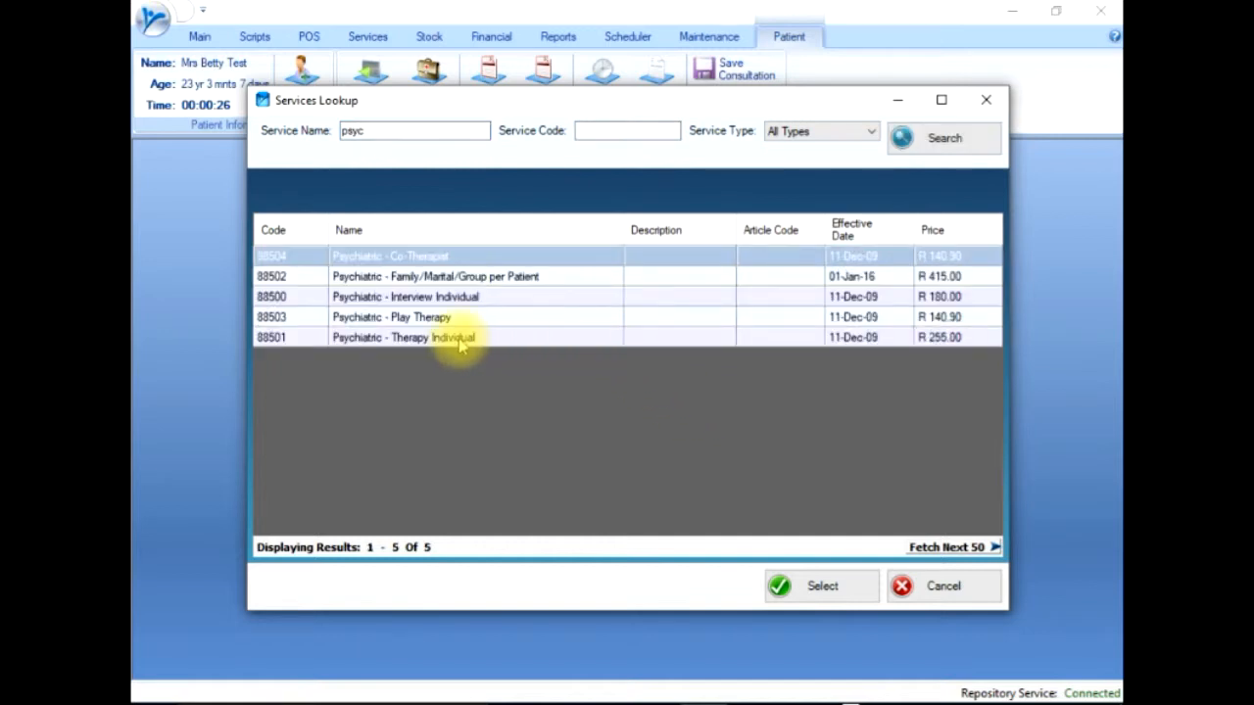
double_click(458, 338)
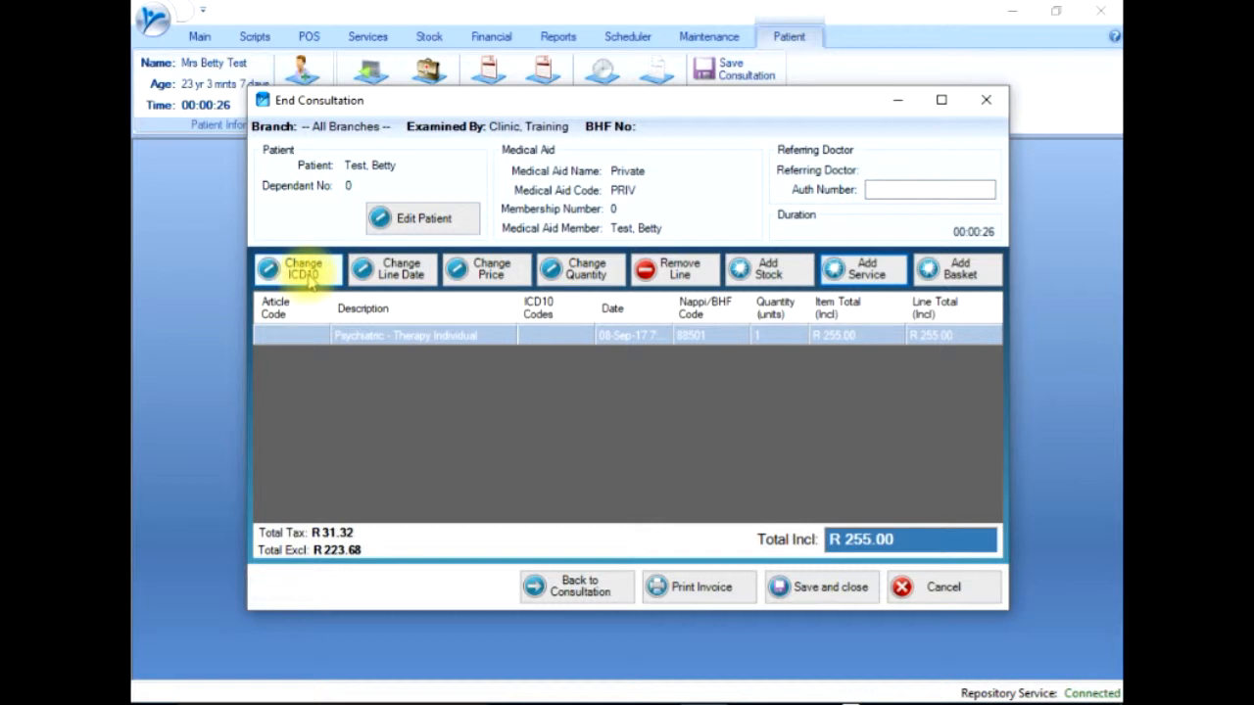
Add ICD-10 code F10.5 to the therapy line, marked as Primary Code, and save it.
click(312, 277)
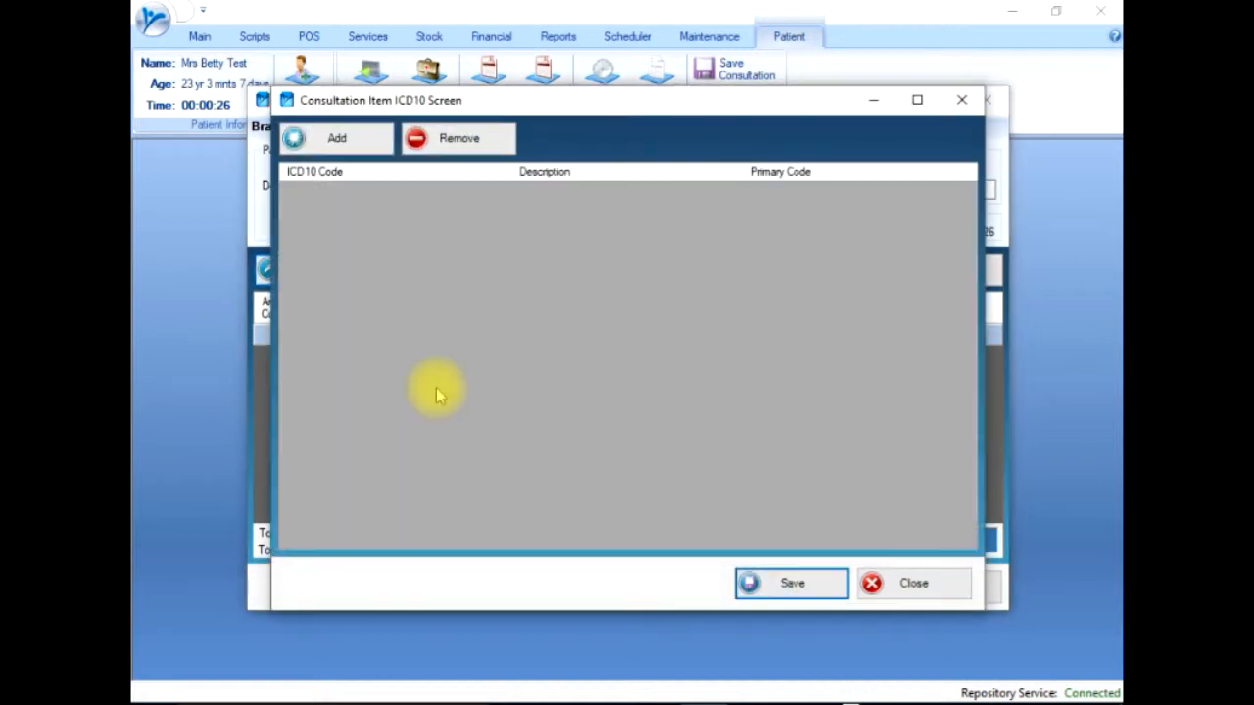
click(337, 138)
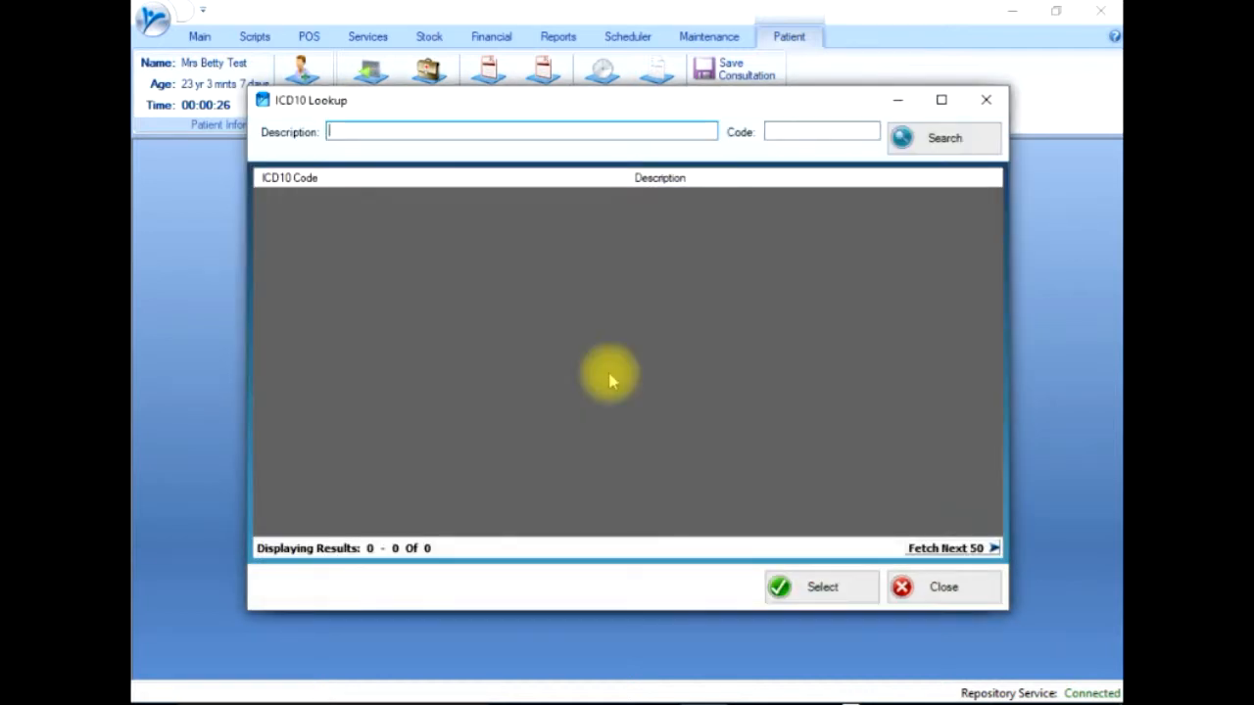
click(821, 131)
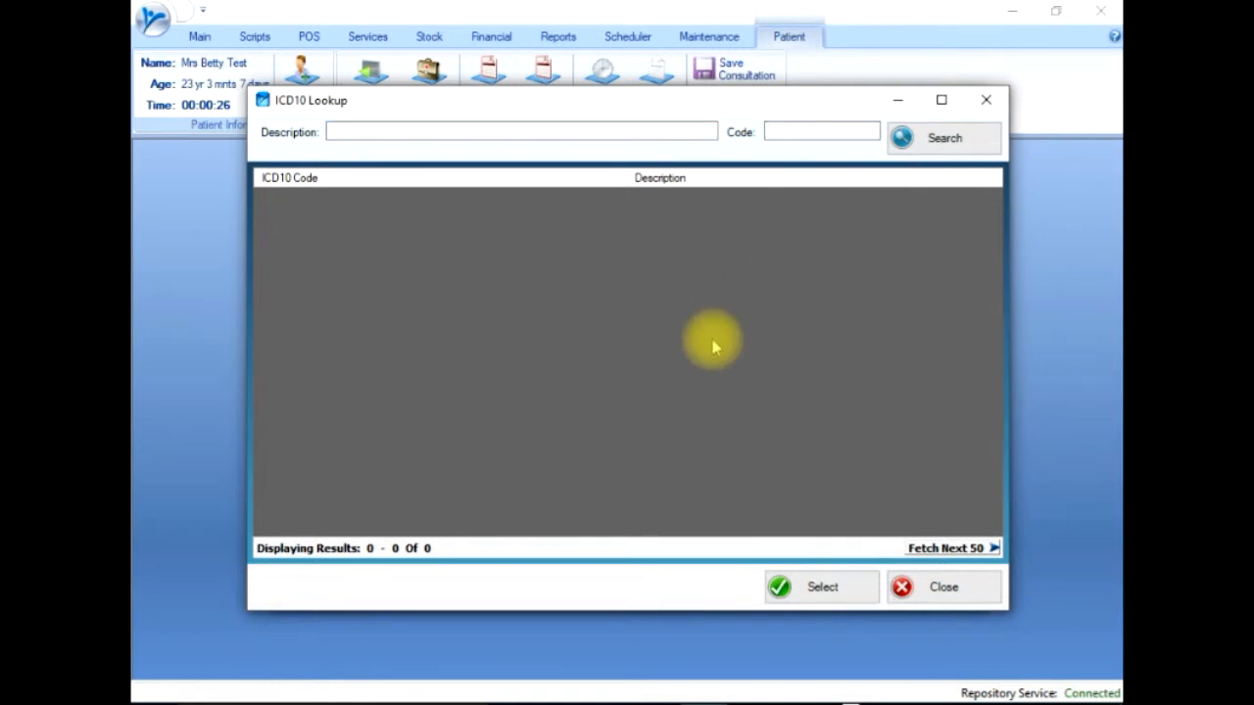
text(F10.)
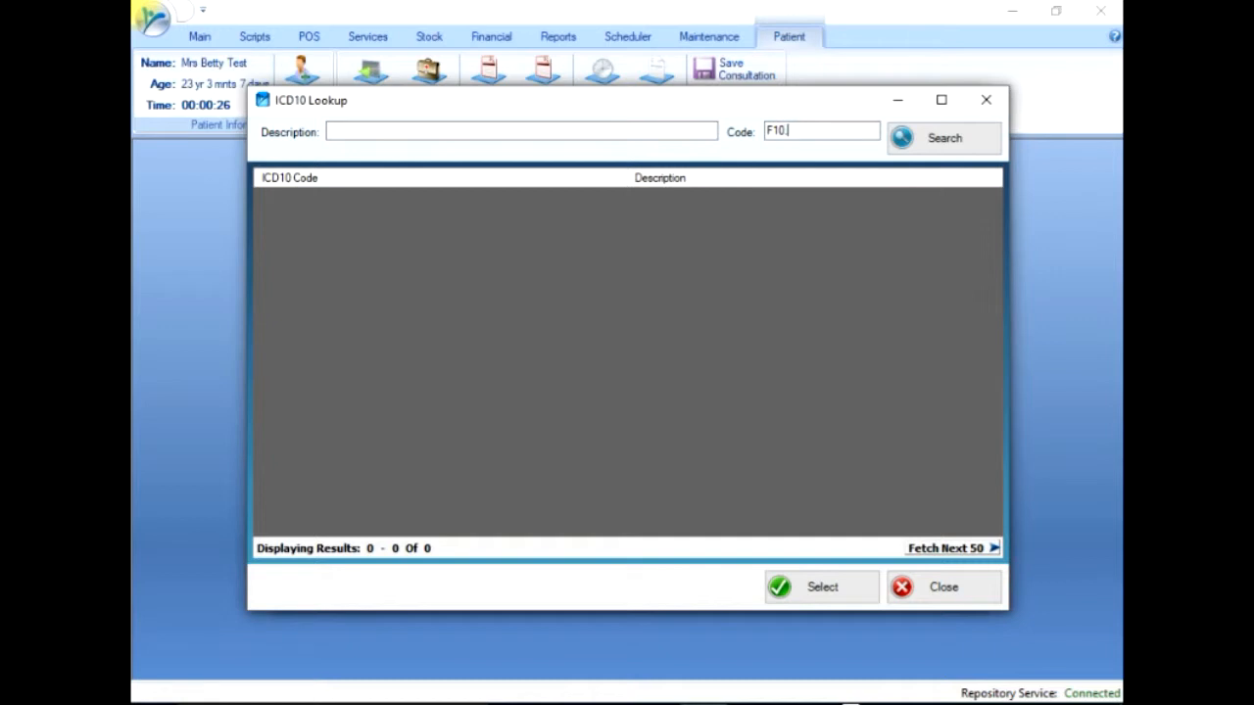
text(5)
key(Return)
key(Return)
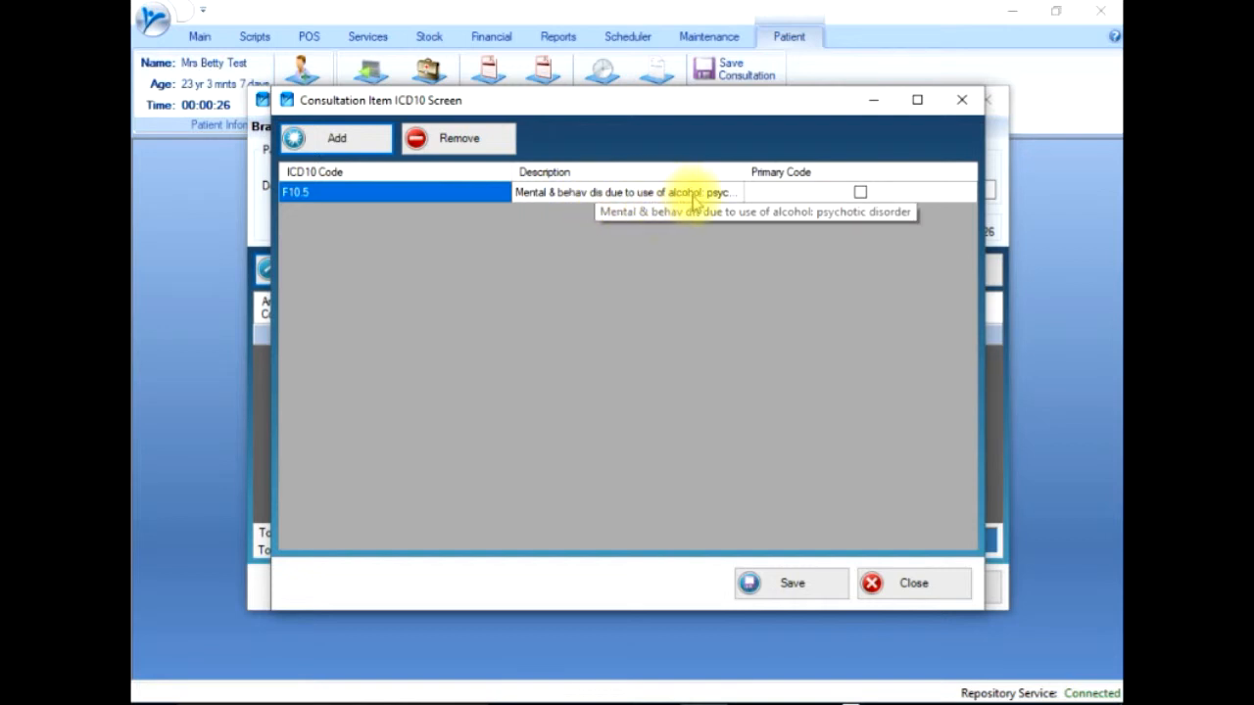
click(860, 192)
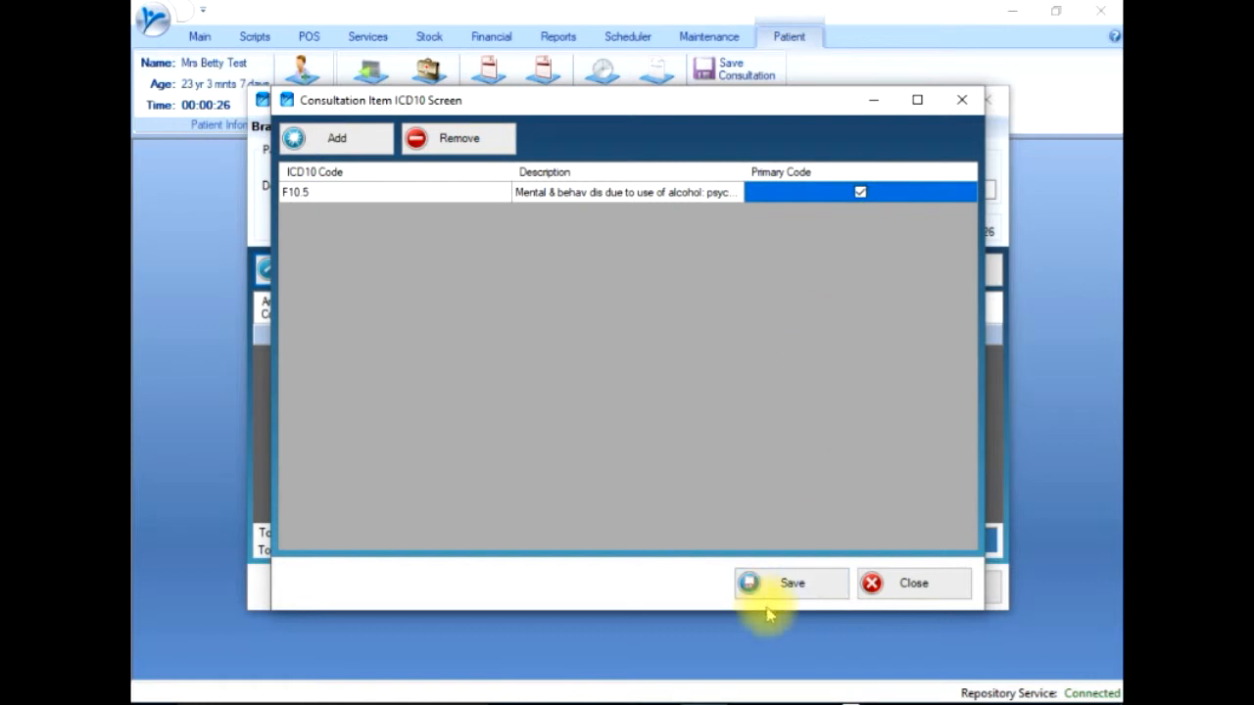
click(791, 583)
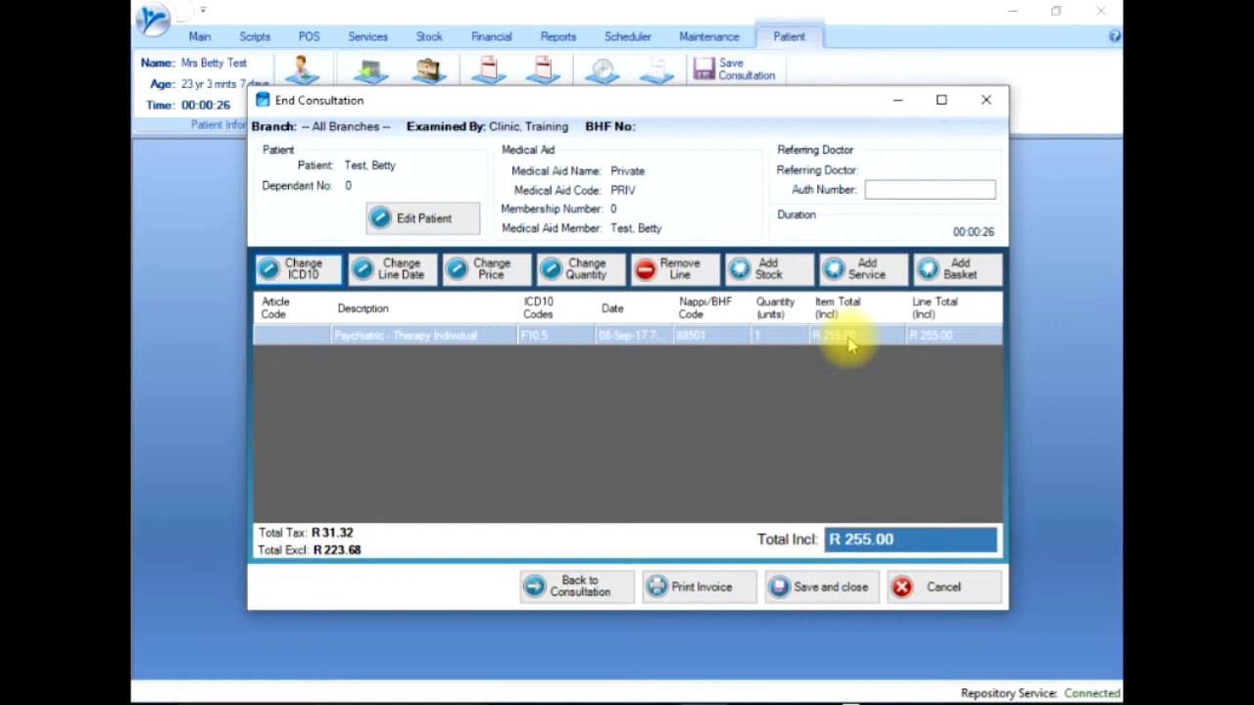
Change the therapy line's price from 255 to 650.
click(490, 268)
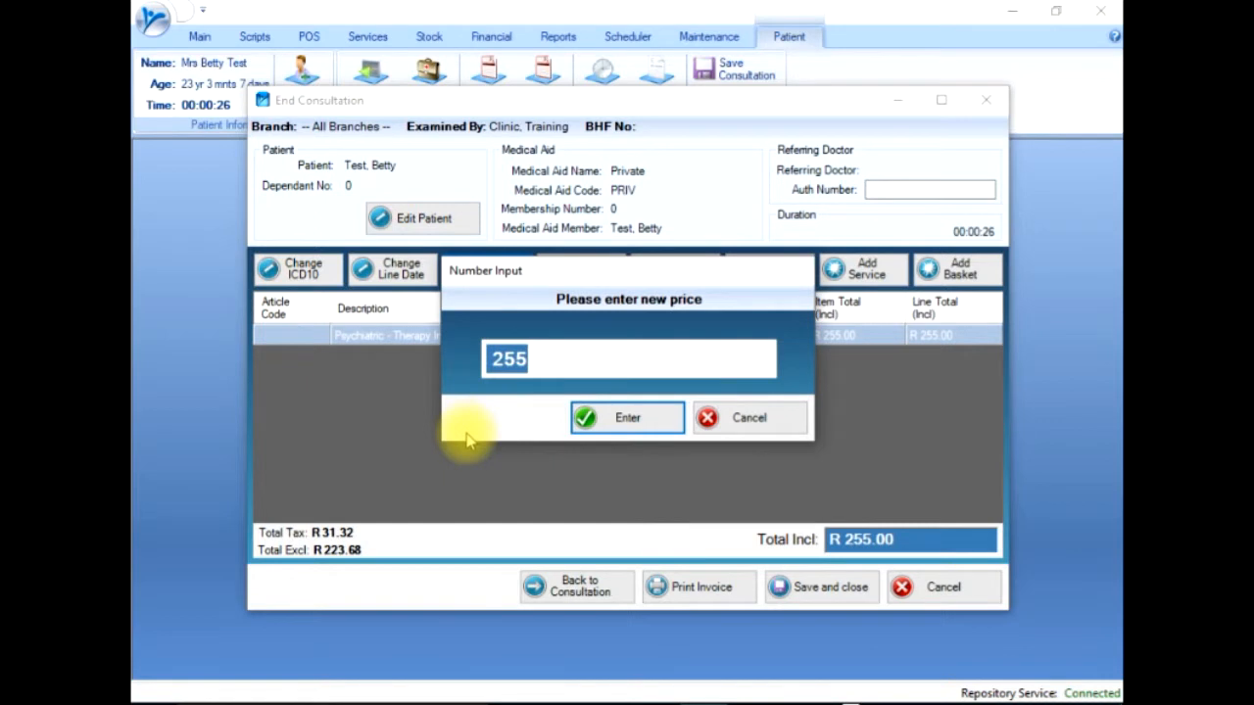
text(650)
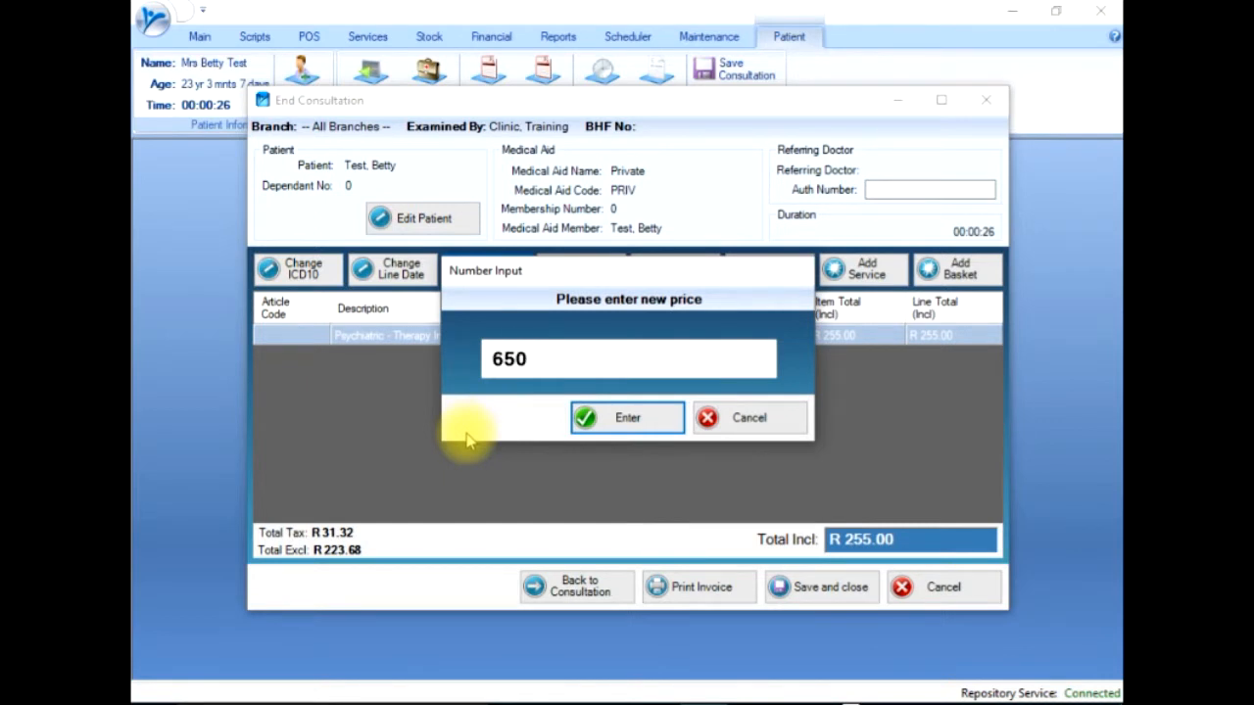
click(597, 418)
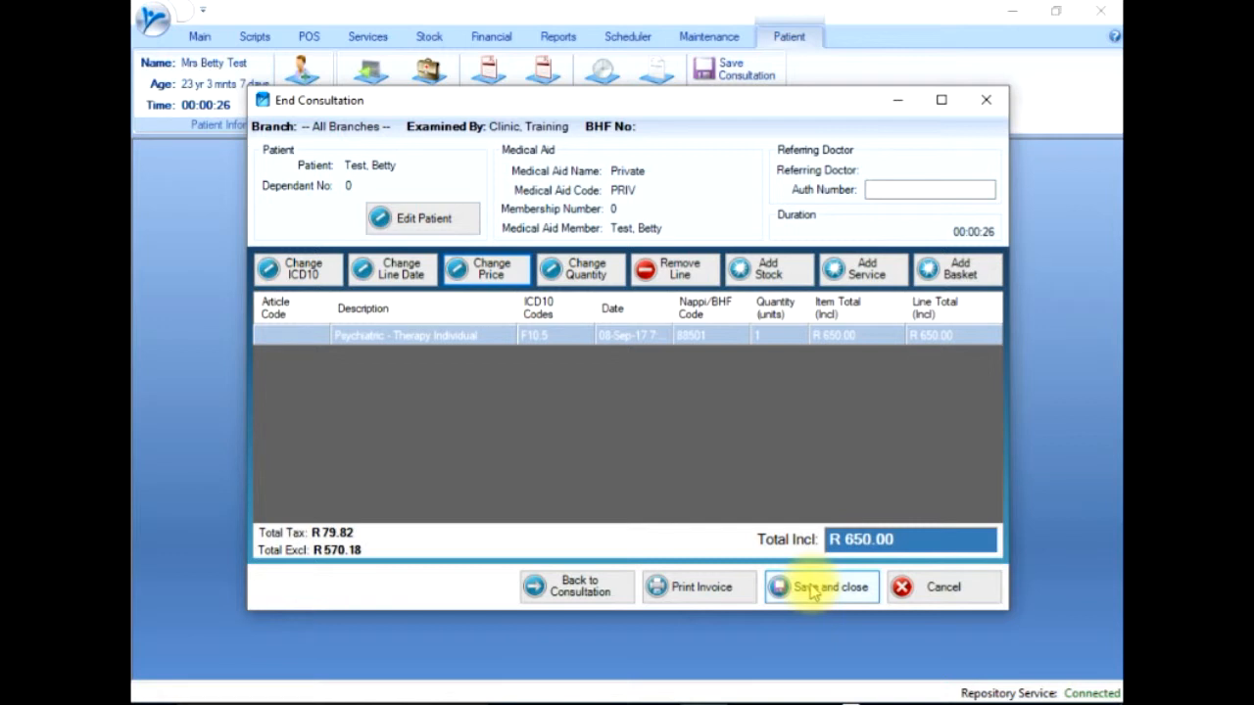
Save the invoice, preview it maximized showing the F10.5 line at R 650.00, then close it.
click(813, 593)
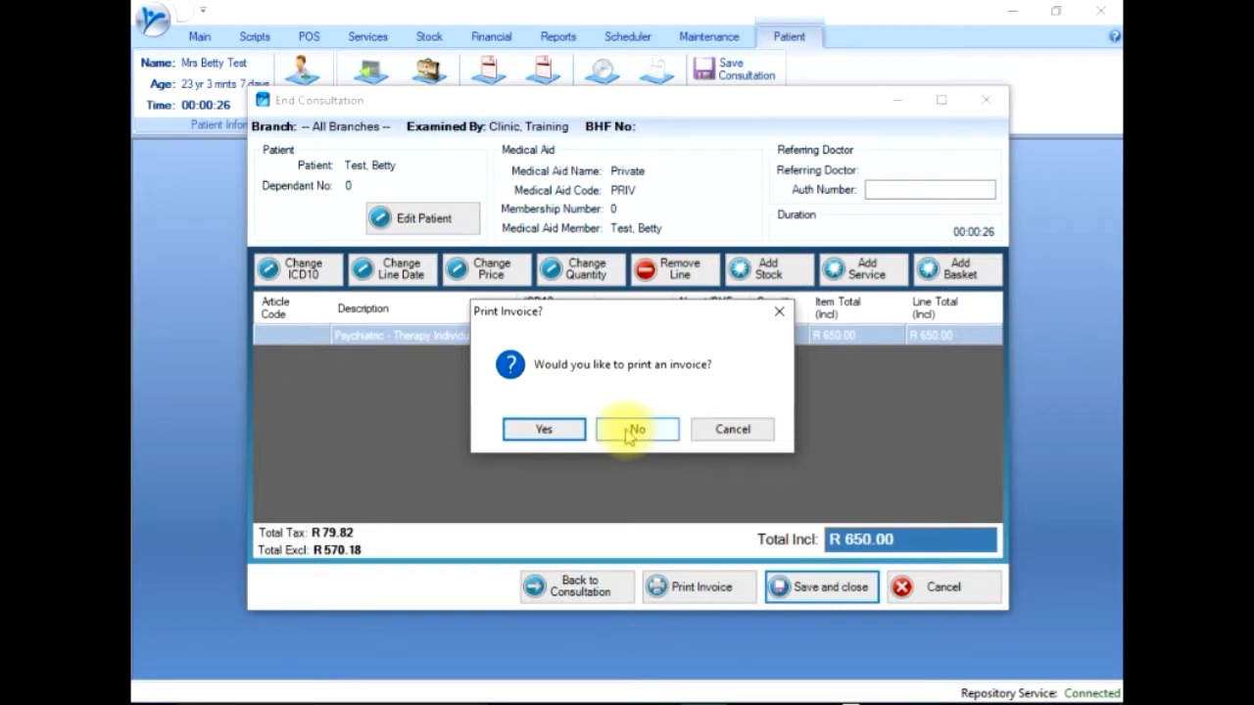
click(537, 429)
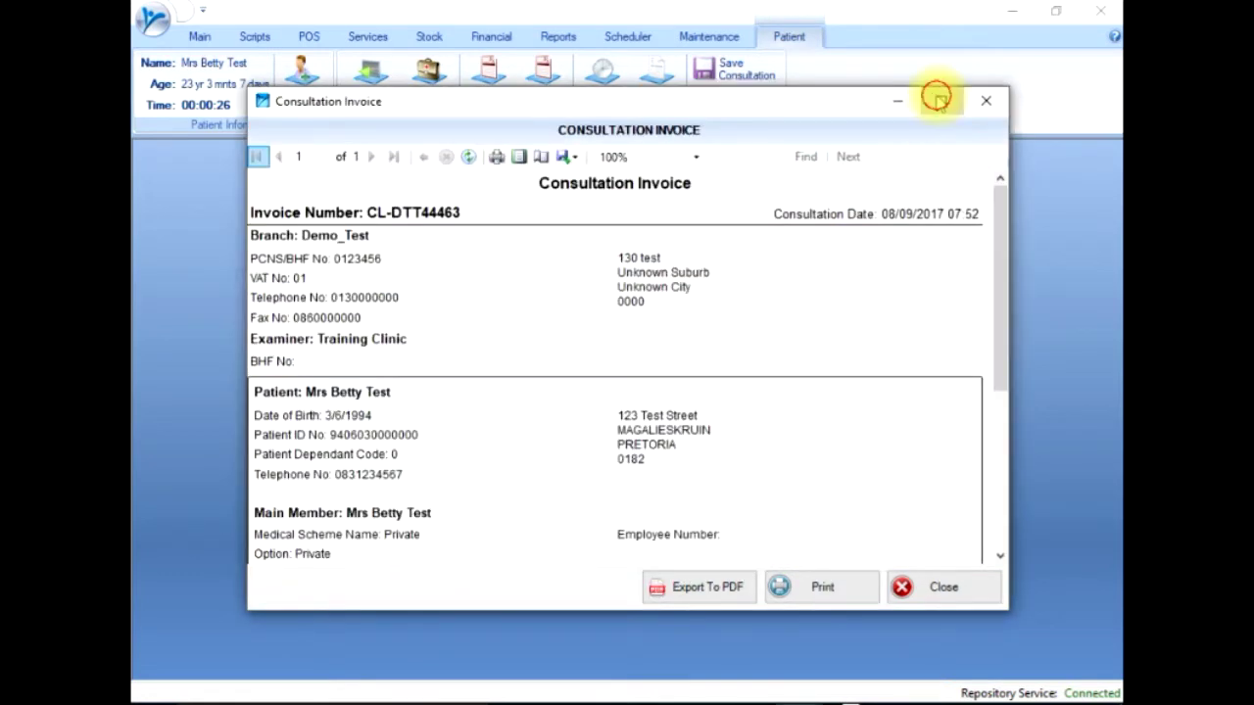
click(941, 98)
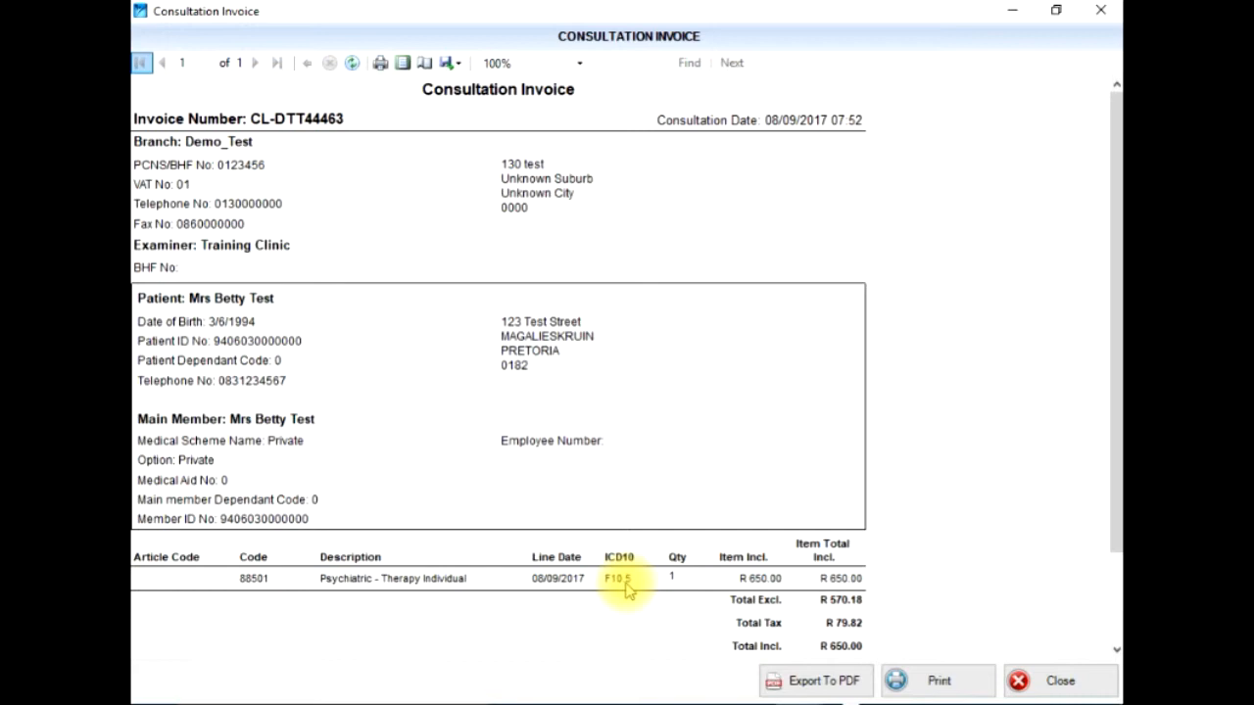
drag(1114, 323, 1115, 441)
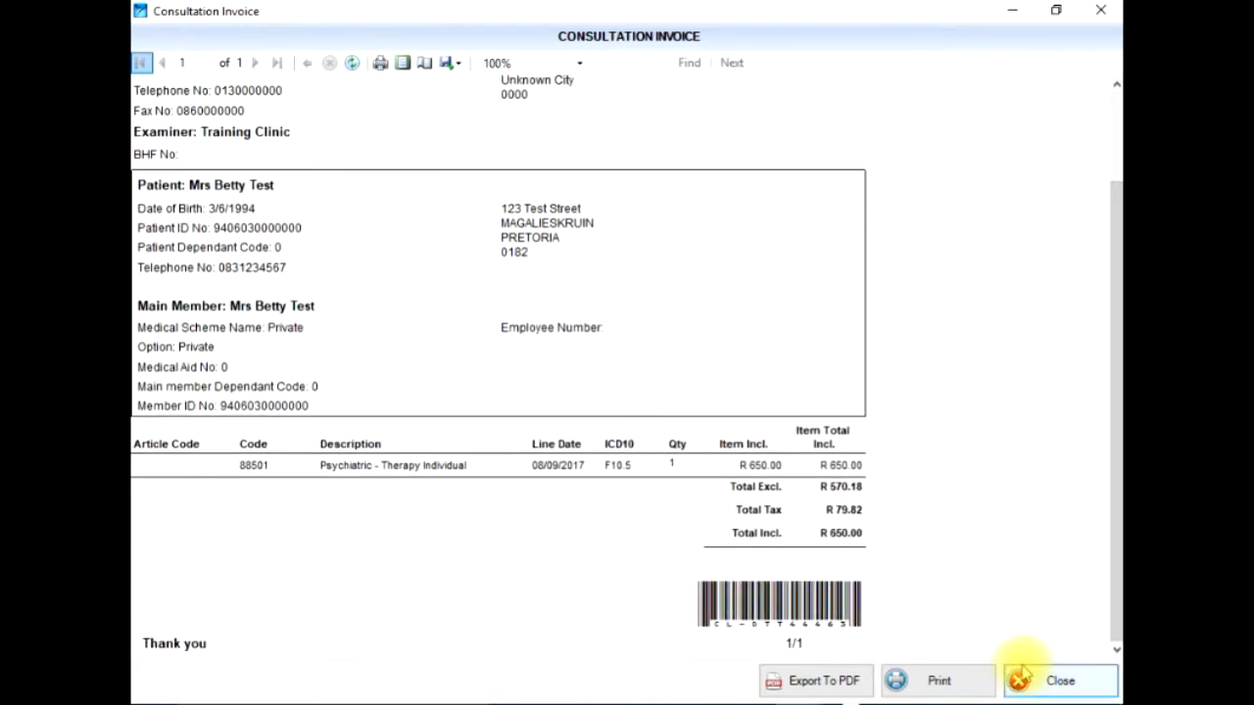
click(1049, 681)
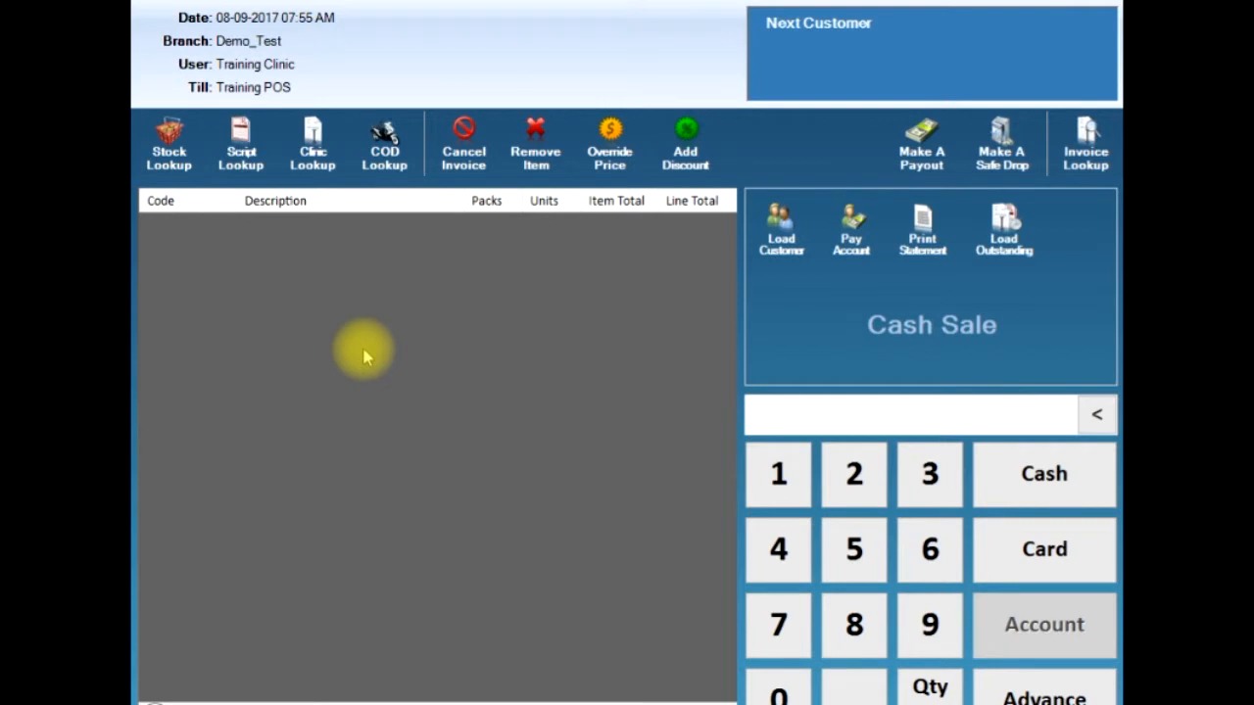
Search the unallocated clinic invoices by customer name 'test' from the Clinic Lookup.
click(314, 157)
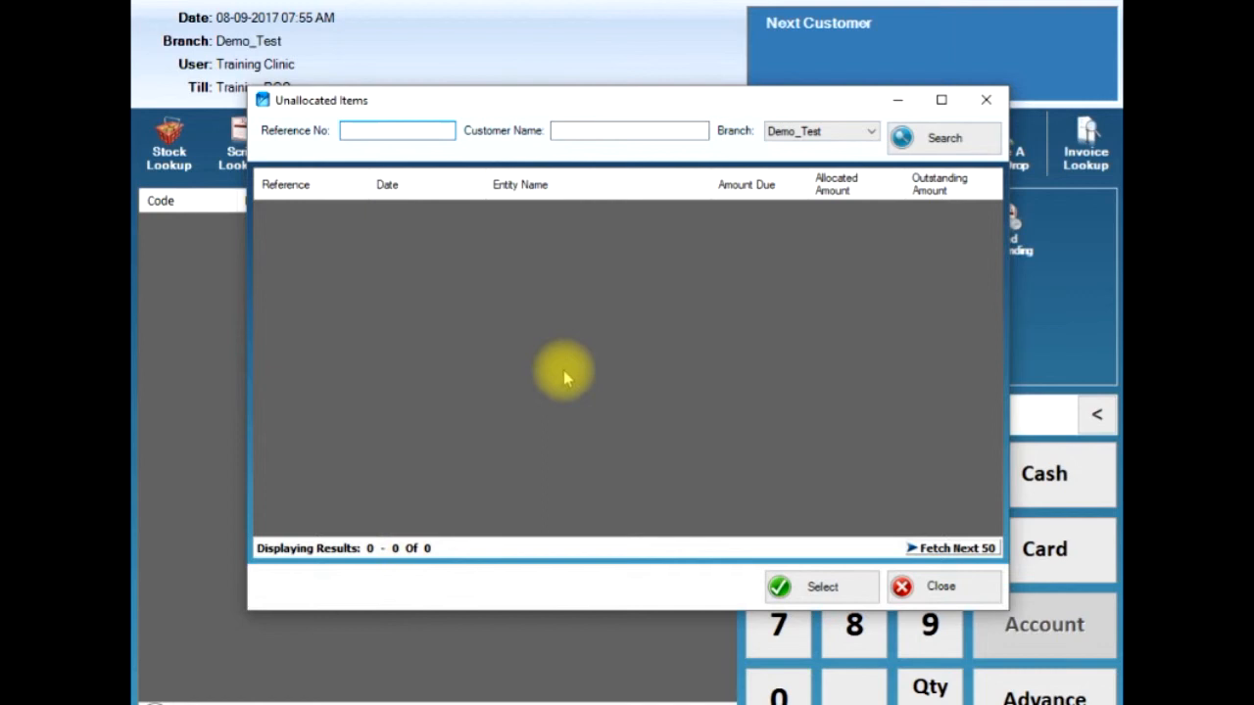
click(607, 130)
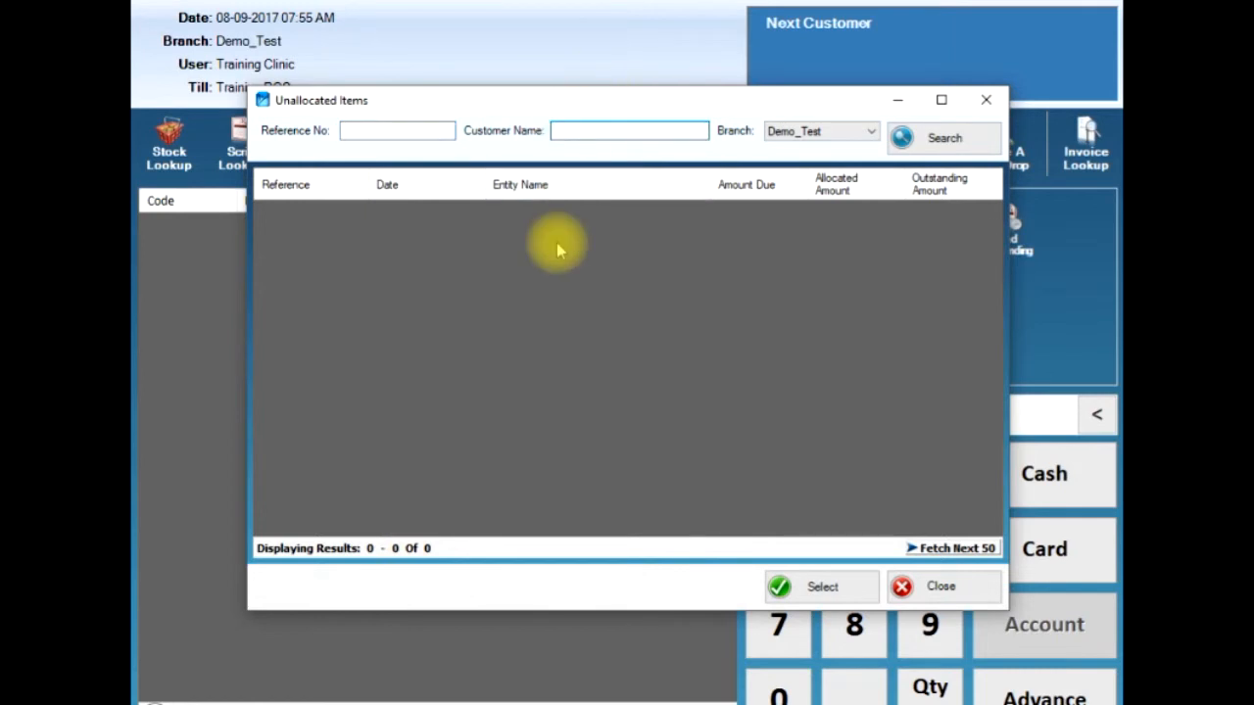
text(test)
key(Return)
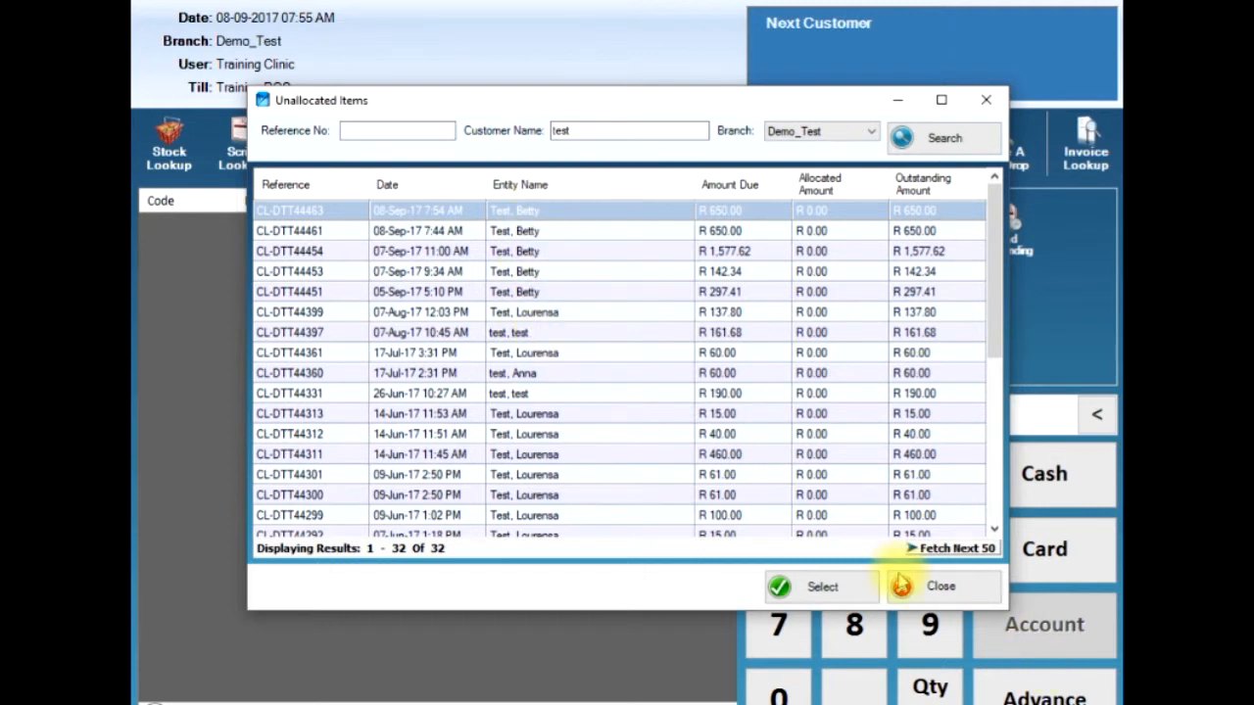
Load customer Betty Test (surname 'test', first name 'b') and her five outstanding invoices into the sale.
click(936, 587)
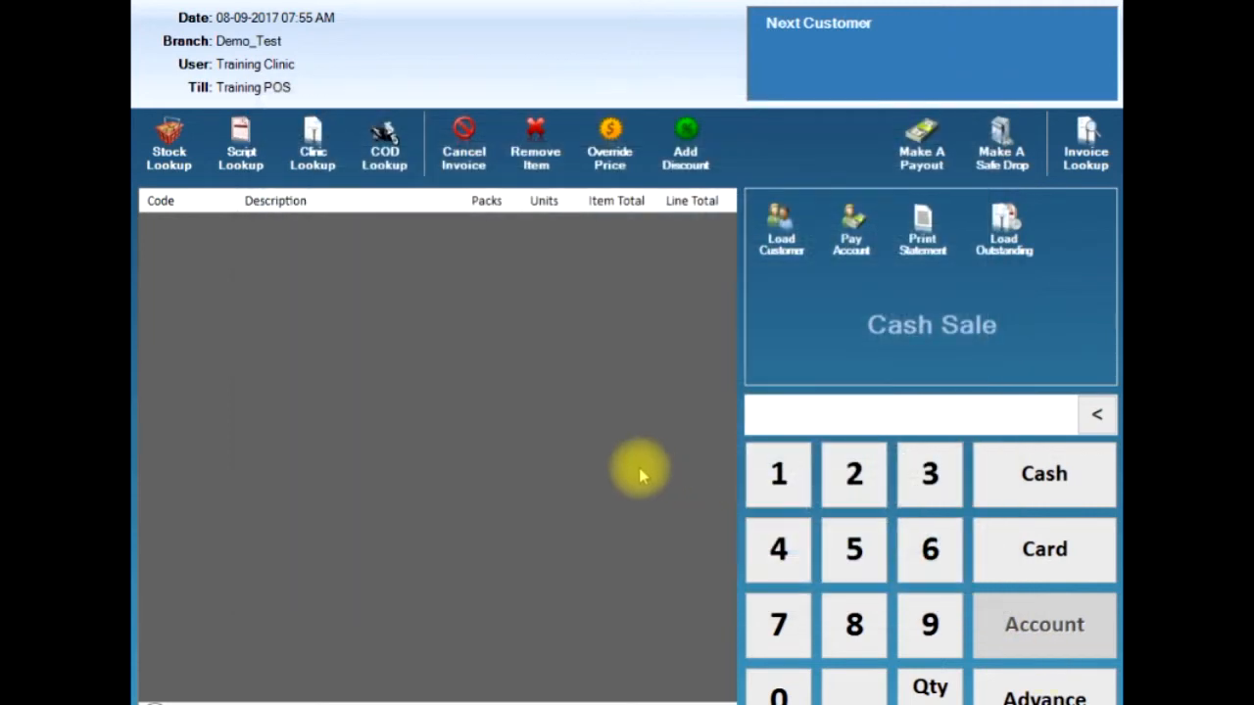
click(784, 235)
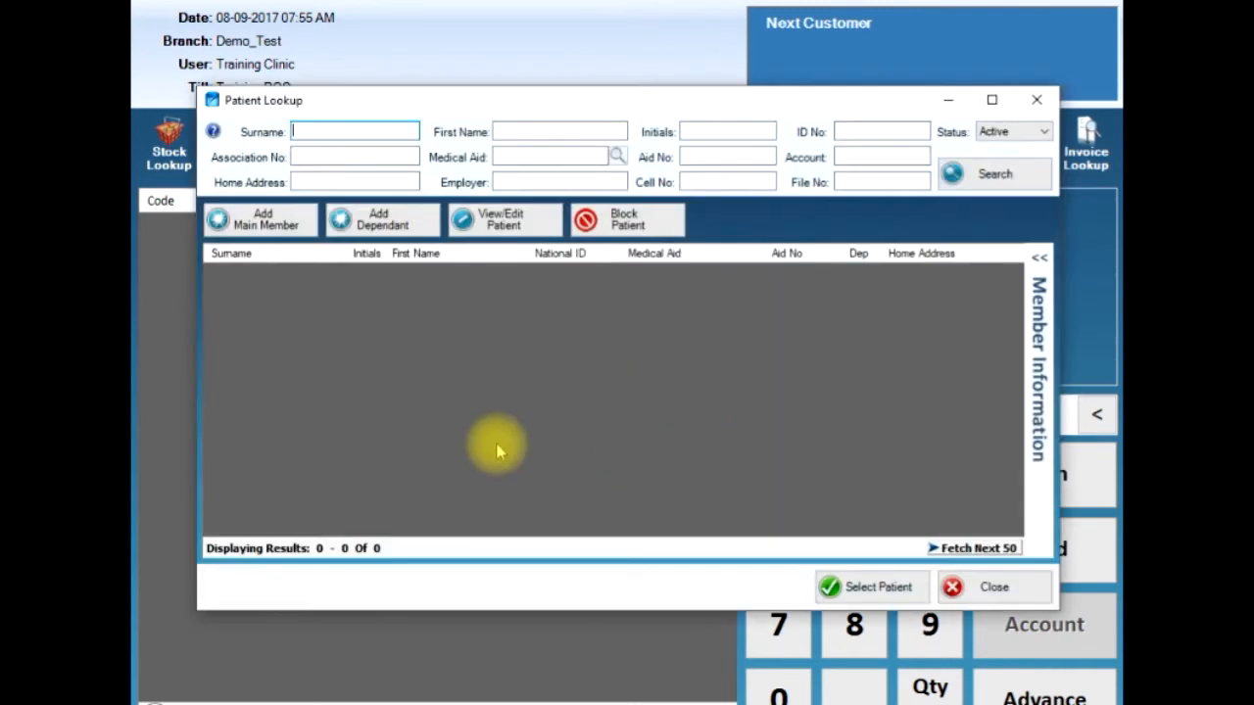
text(test)
key(Tab)
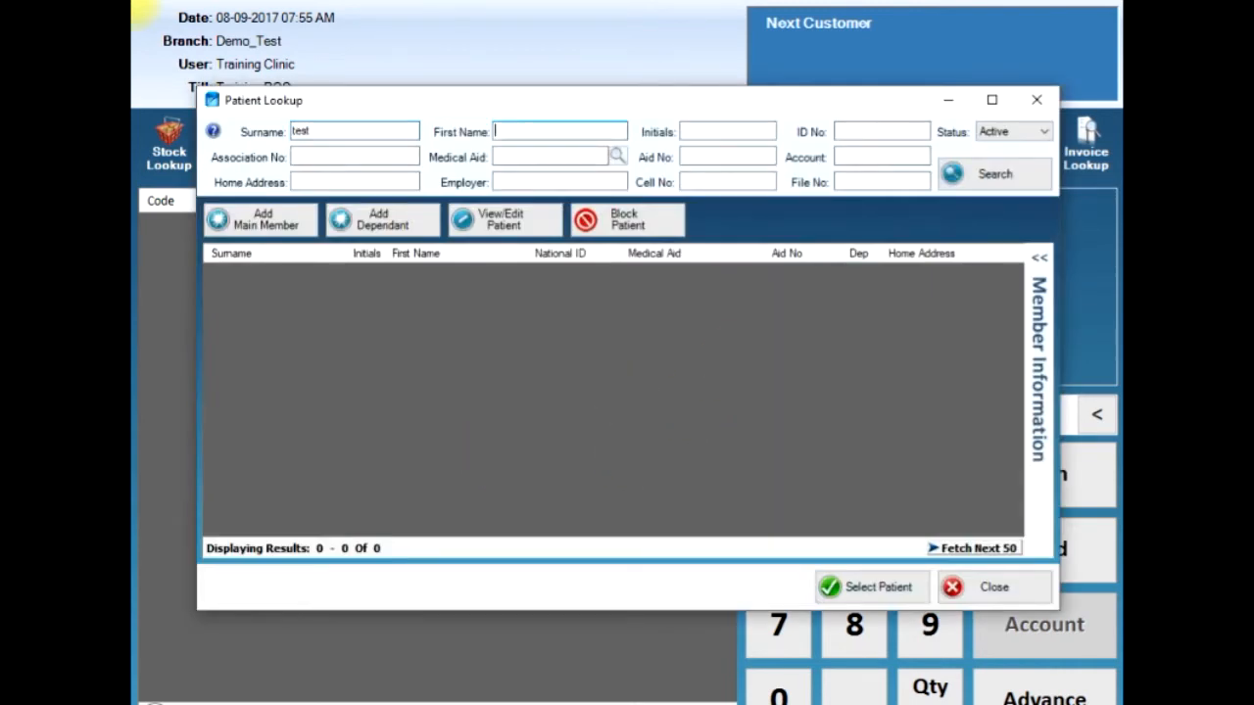
text(b)
key(Return)
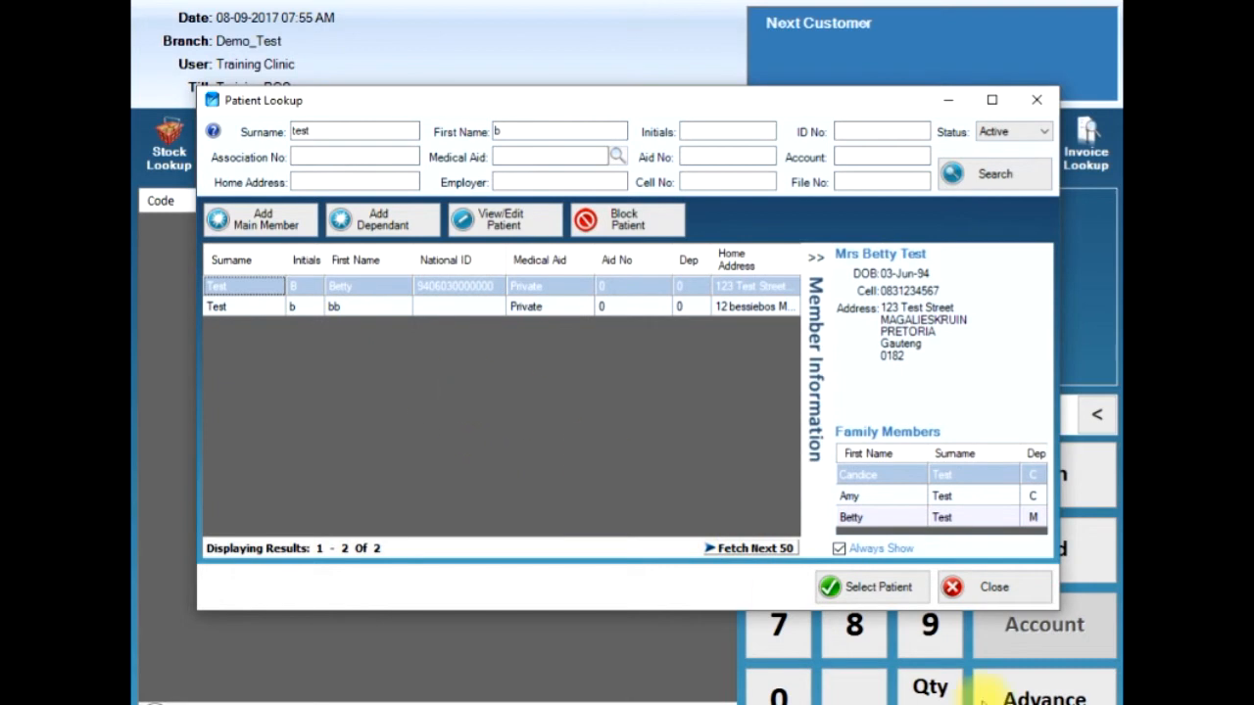
click(865, 586)
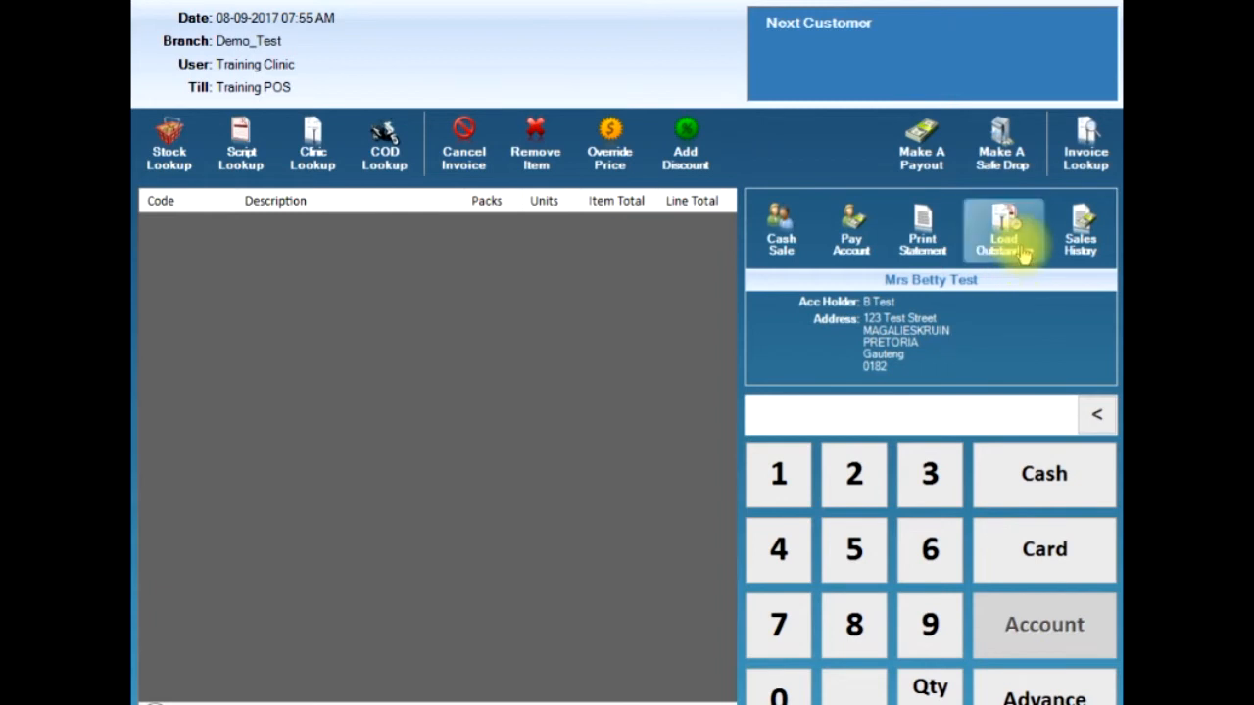
click(1020, 247)
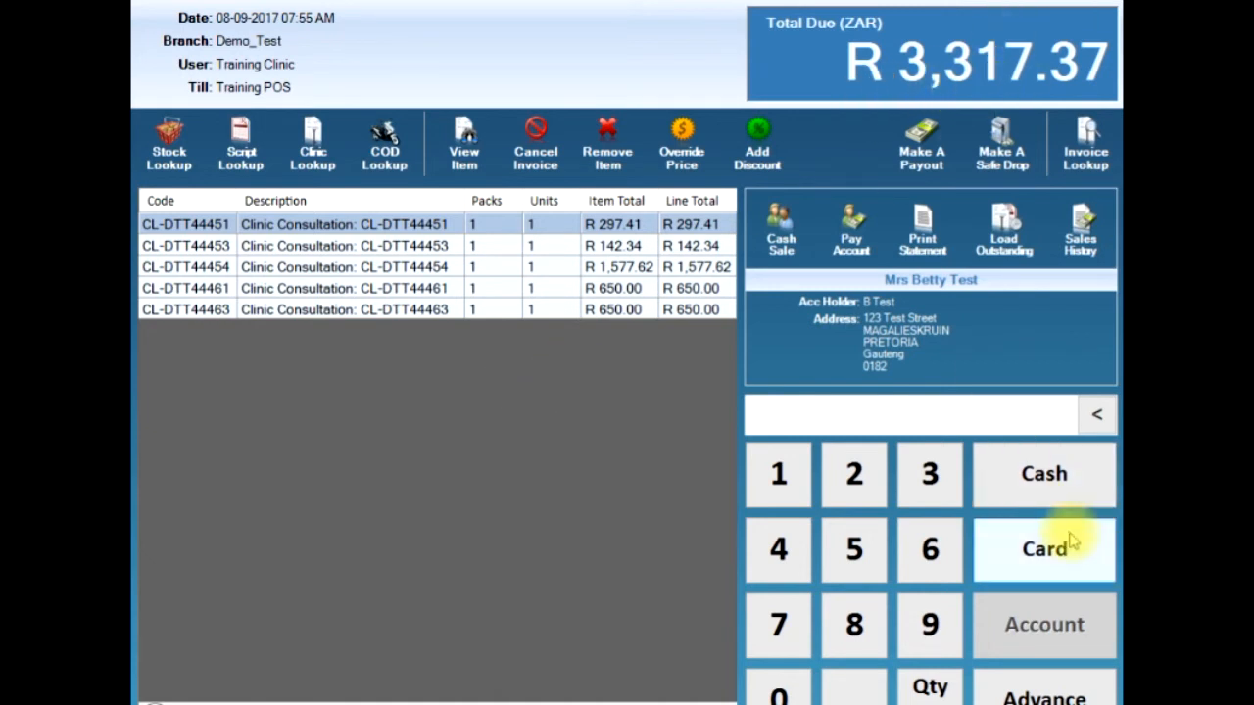
Pay the R 3,317.37 total with R 3,400 cash and acknowledge the R 82.65 change.
click(1044, 480)
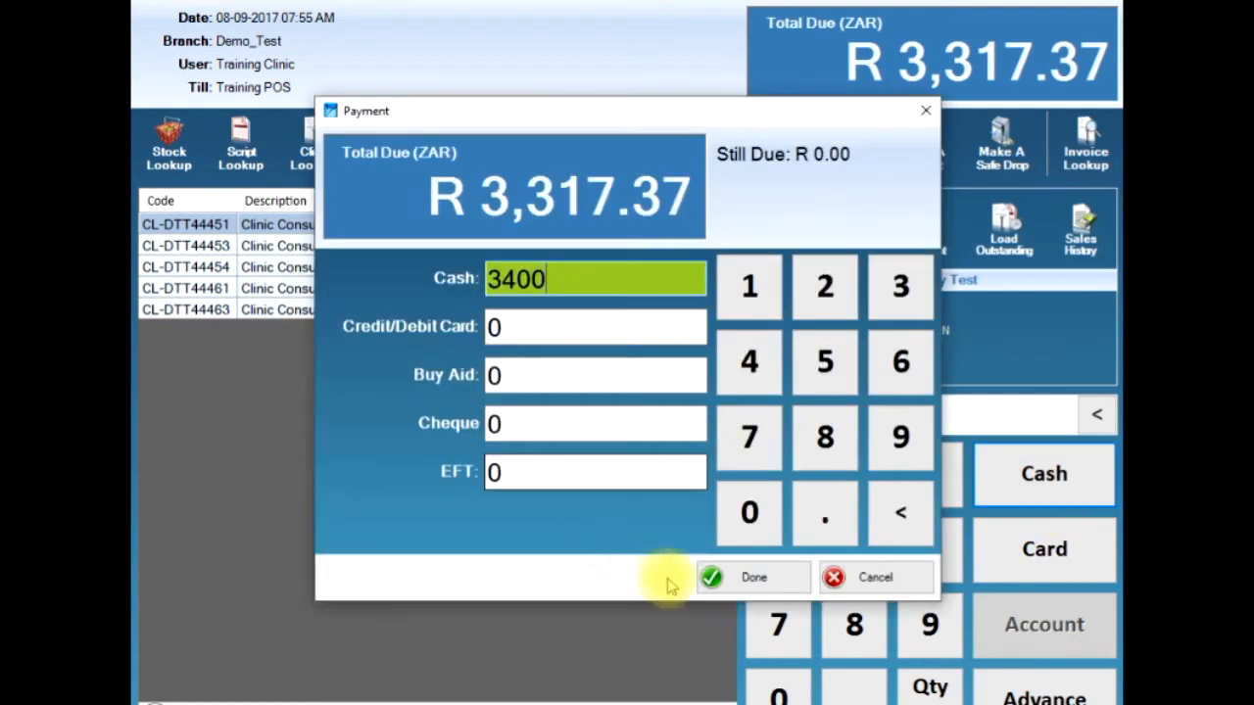
click(754, 578)
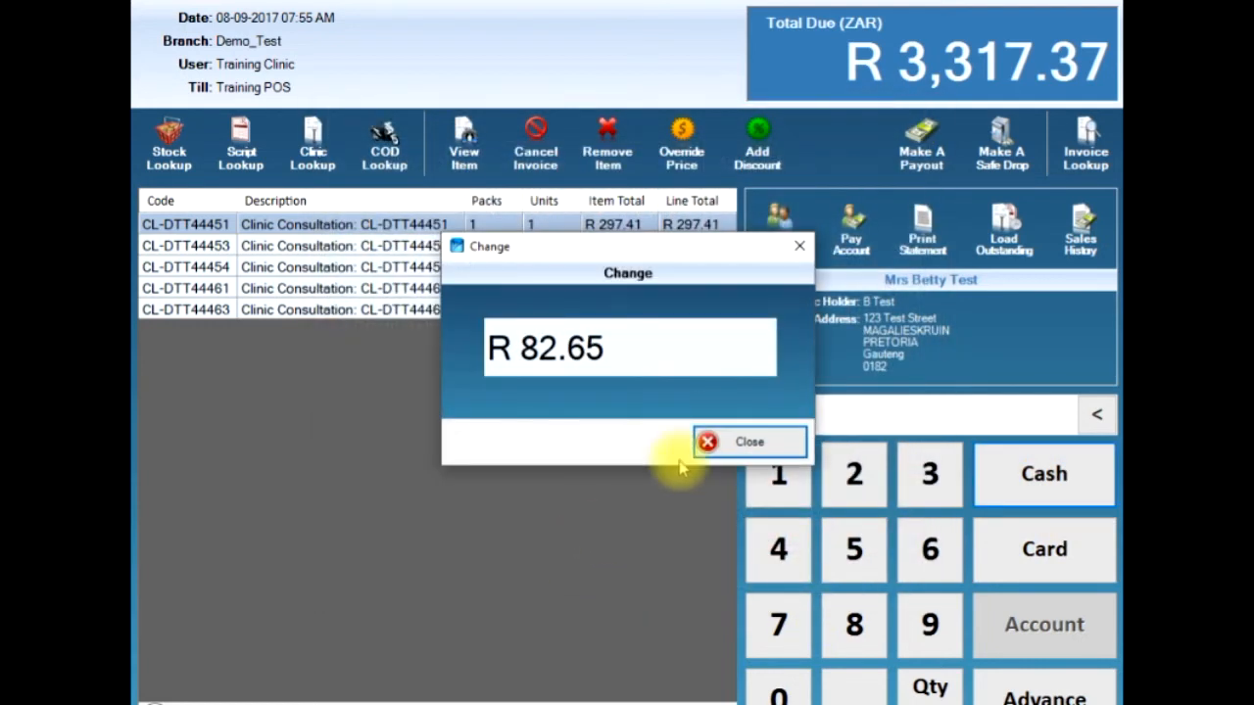
click(749, 441)
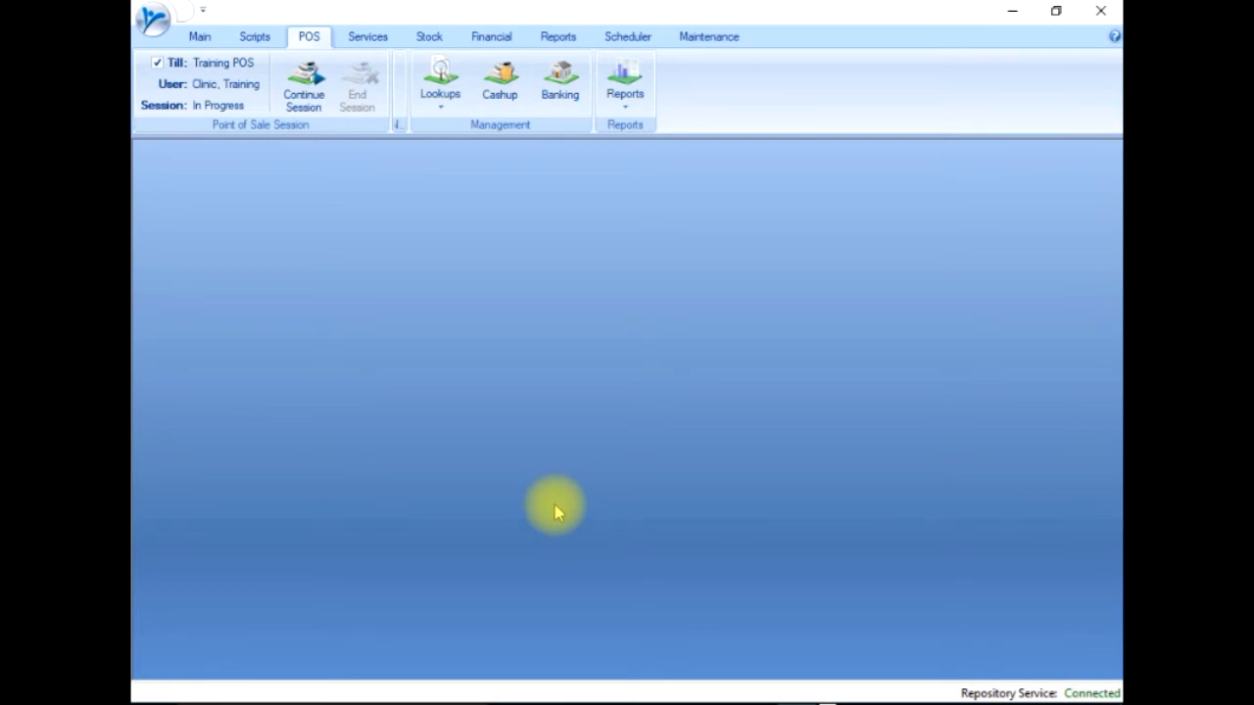